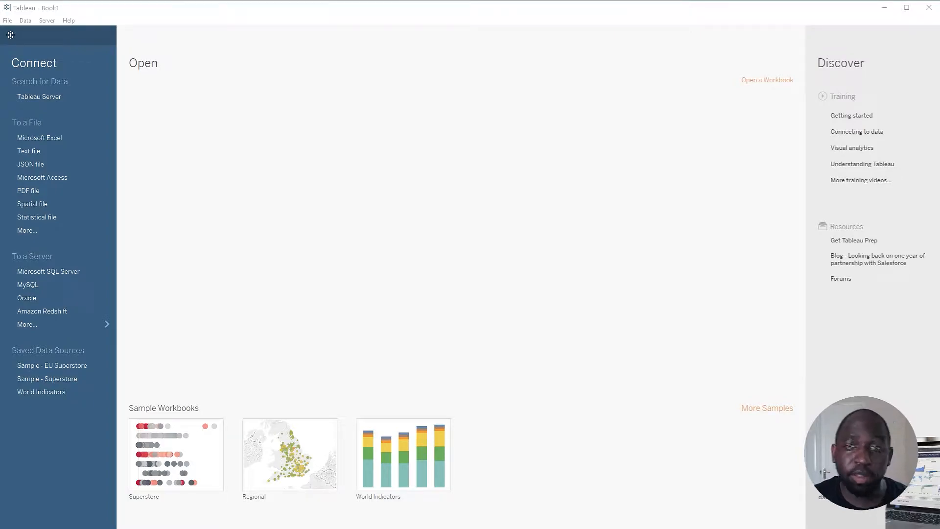
Connect to the Sample - EU Superstore data source
{"action": "left_click", "coordinate": [46, 368]}
{"action": "left_click", "coordinate": [46, 367]}
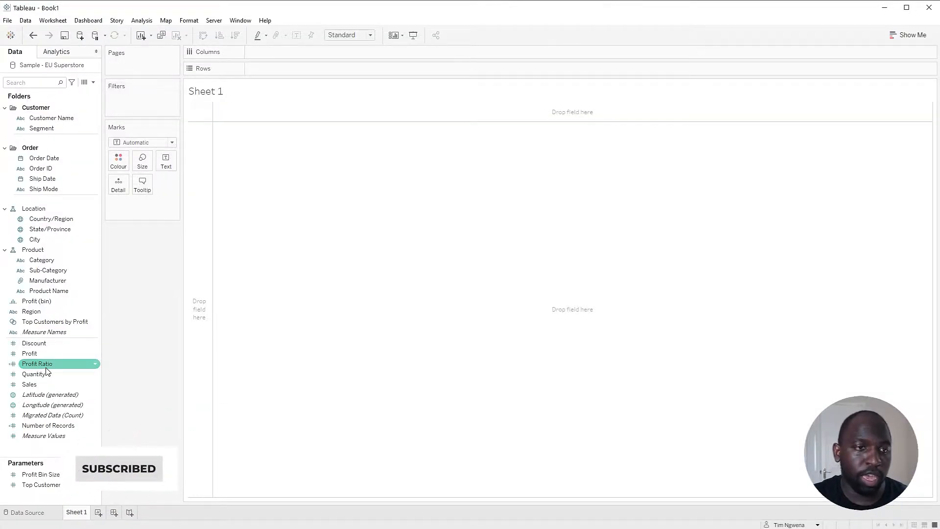
{"action": "left_click", "coordinate": [86, 291]}
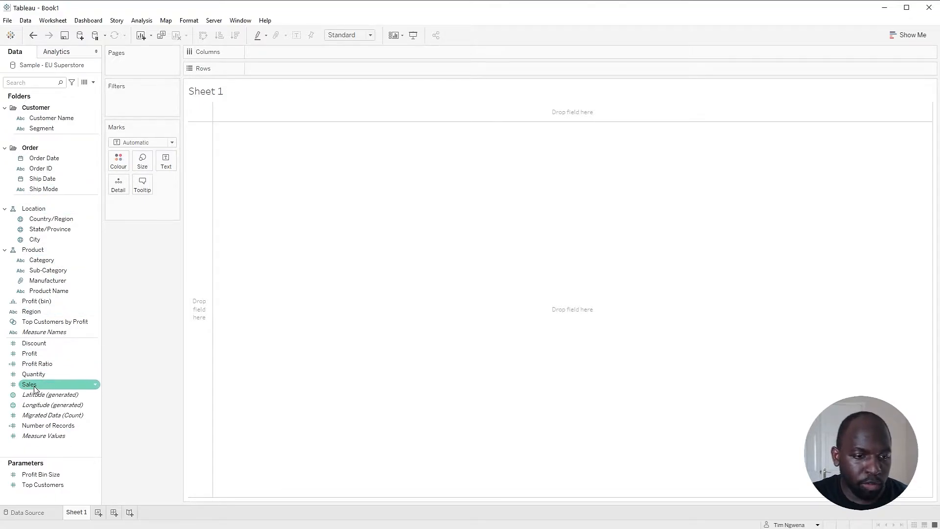
Chart SUM(Sales) on Rows against Order Date on Columns at the Day level
{"action": "mouse_move", "coordinate": [30, 384]}
{"action": "left_mouse_down"}
{"action": "mouse_move", "coordinate": [256, 183]}
{"action": "mouse_move", "coordinate": [270, 70]}
{"action": "left_mouse_up"}
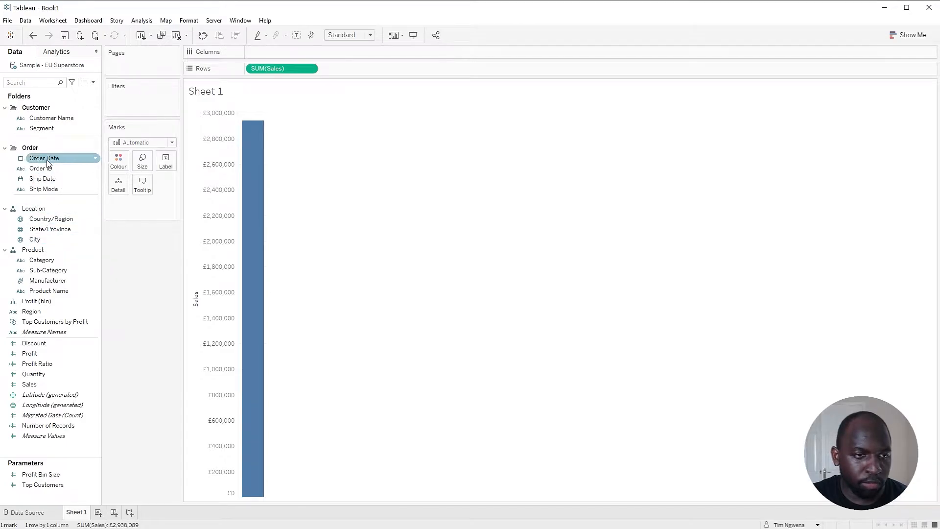
{"action": "mouse_move", "coordinate": [44, 159]}
{"action": "left_mouse_down"}
{"action": "mouse_move", "coordinate": [189, 110]}
{"action": "mouse_move", "coordinate": [296, 53]}
{"action": "left_mouse_up"}
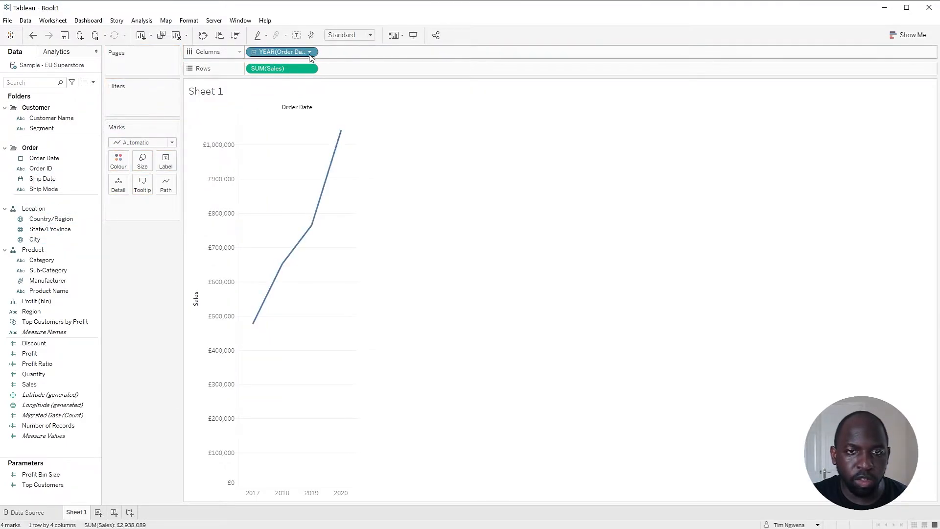
{"action": "left_click", "coordinate": [309, 52]}
{"action": "left_click", "coordinate": [304, 295]}
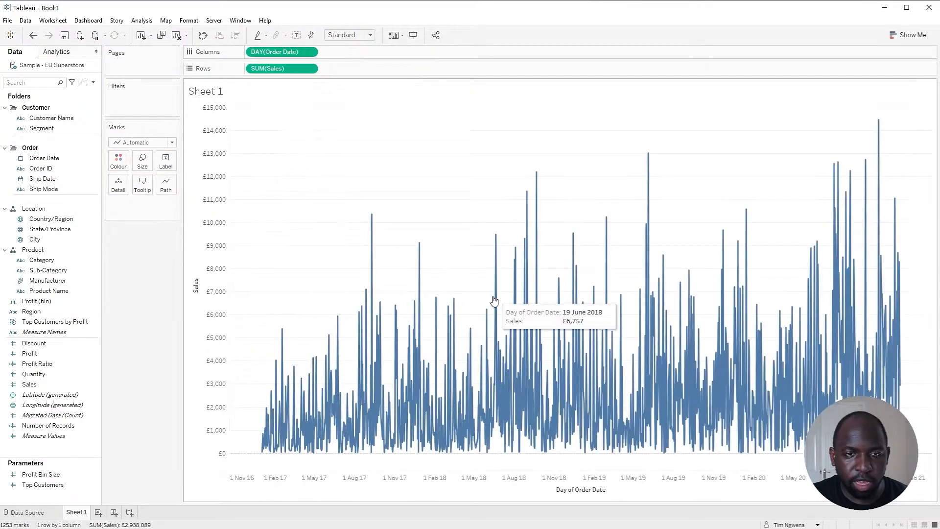
Apply a Moving Average quick table calculation to SUM(Sales) over the previous 30 values
{"action": "left_click", "coordinate": [310, 70]}
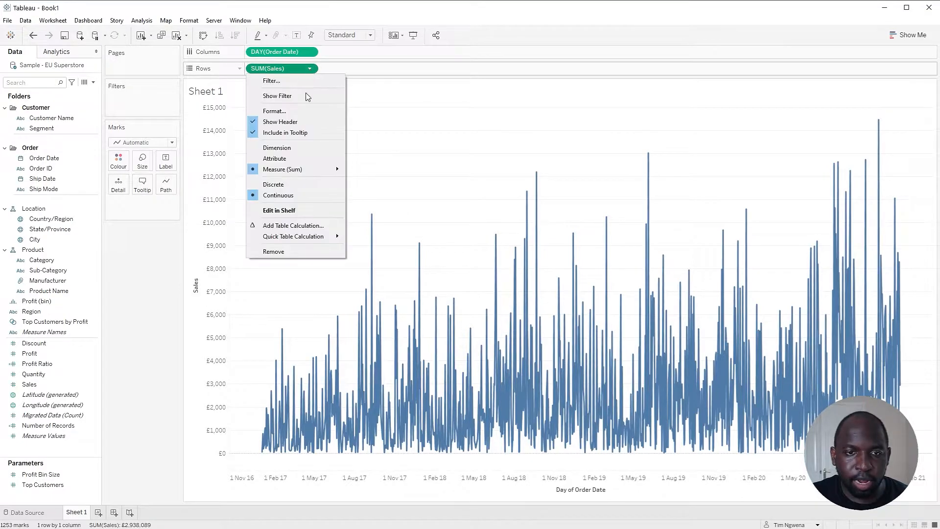
{"action": "mouse_move", "coordinate": [294, 237]}
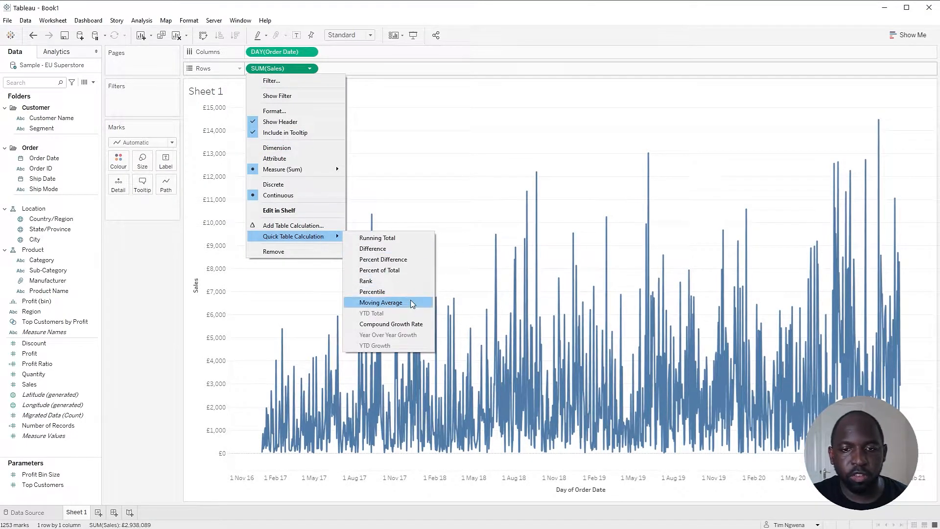
{"action": "left_click", "coordinate": [381, 303]}
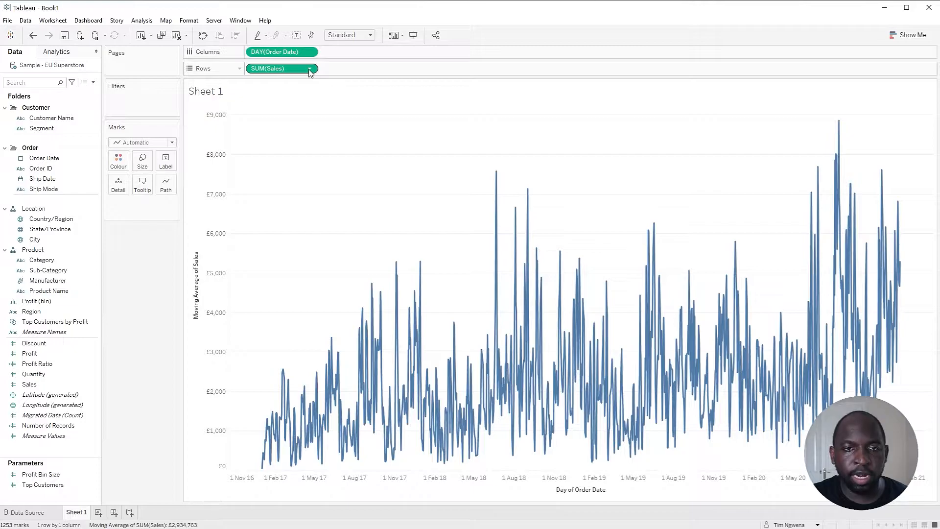
{"action": "left_click", "coordinate": [311, 69]}
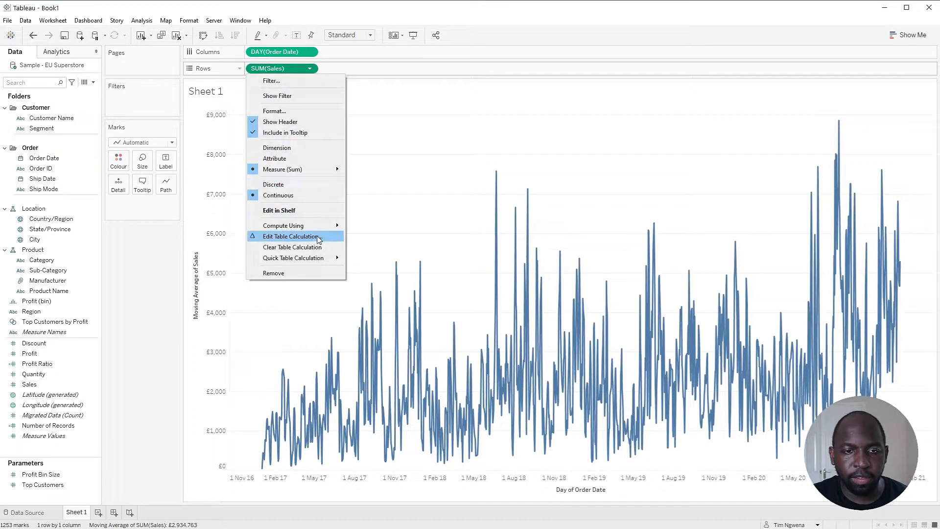
{"action": "left_click", "coordinate": [320, 238]}
{"action": "left_click", "coordinate": [447, 226]}
{"action": "type", "text": "30"}
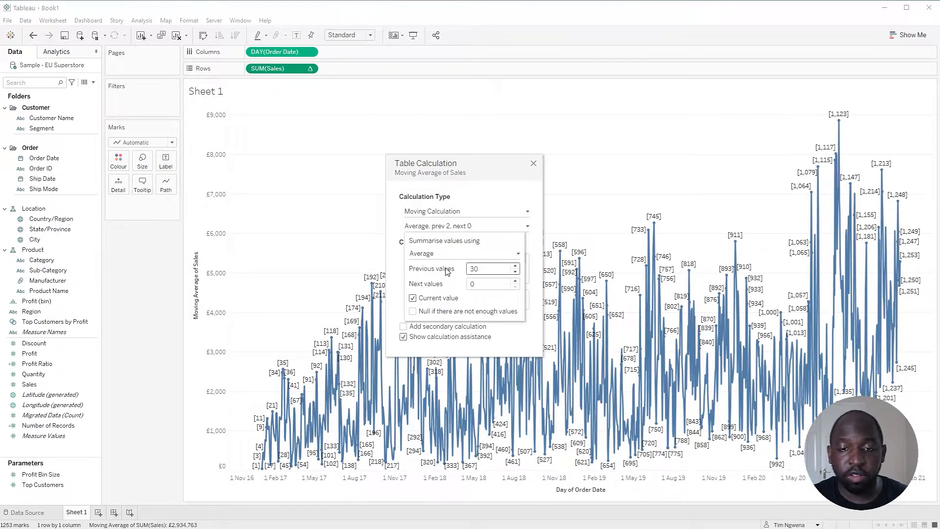
{"action": "left_click", "coordinate": [496, 286]}
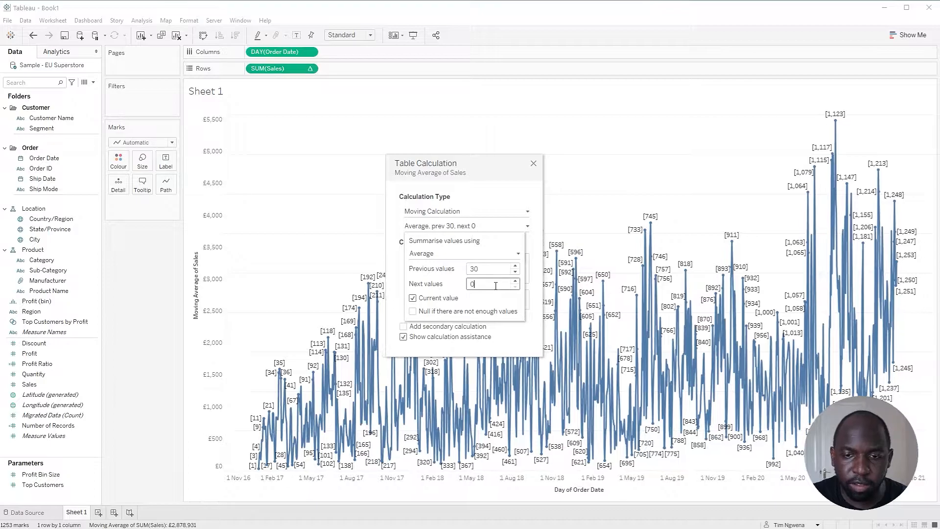
{"action": "left_click", "coordinate": [533, 163]}
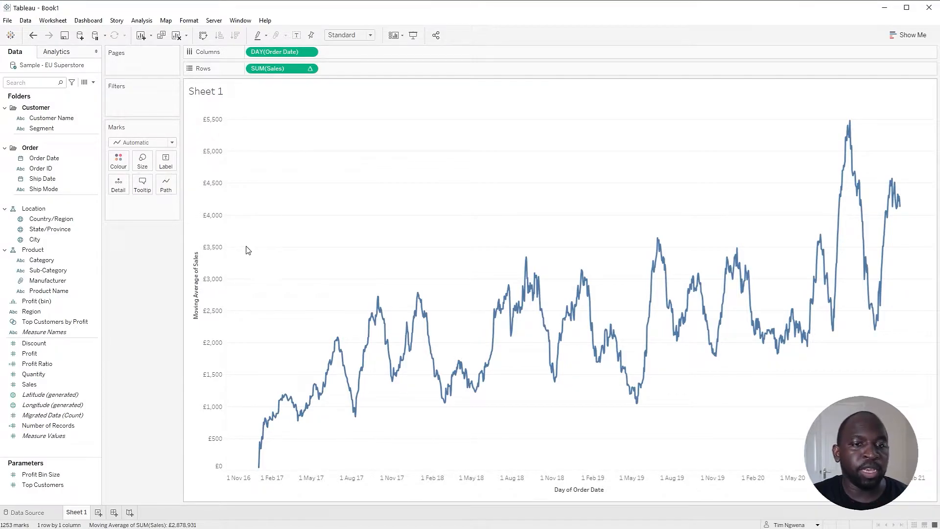
Create a new float parameter, Parameter 3, with a current value of 4000
{"action": "left_click_drag", "start_coordinate": [30, 456], "coordinate": [30, 390]}
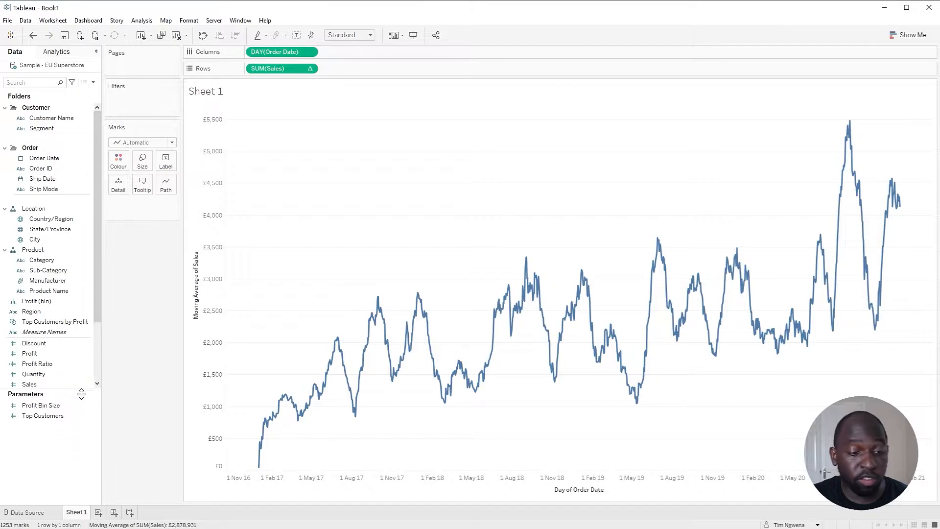
{"action": "right_click", "coordinate": [59, 465]}
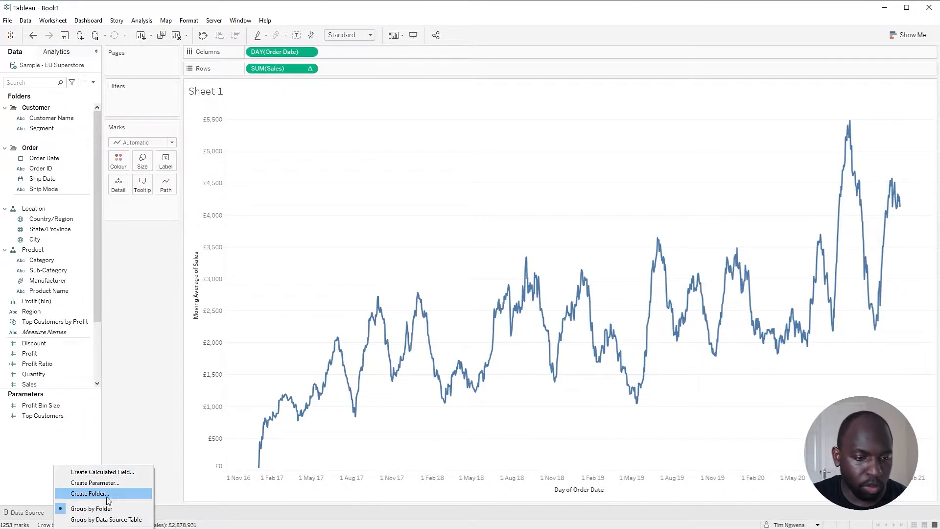
{"action": "left_click", "coordinate": [95, 482]}
{"action": "left_click", "coordinate": [444, 262]}
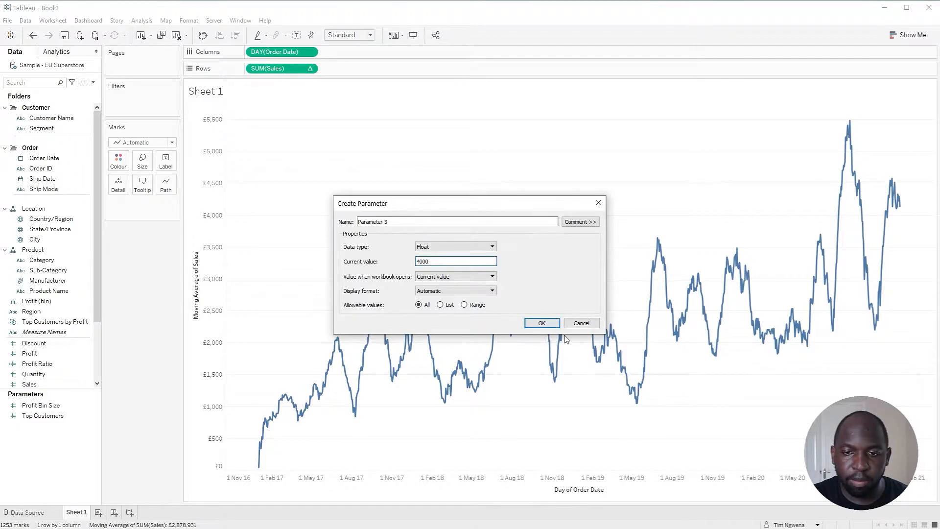
{"action": "left_click", "coordinate": [542, 323]}
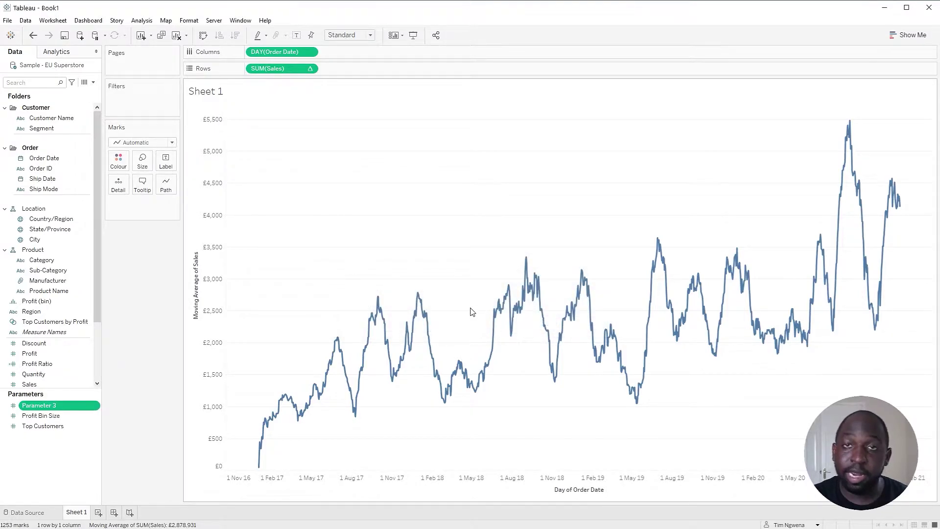
Add a reference line on the sales axis valued at Parameter 3
{"action": "left_click", "coordinate": [58, 470]}
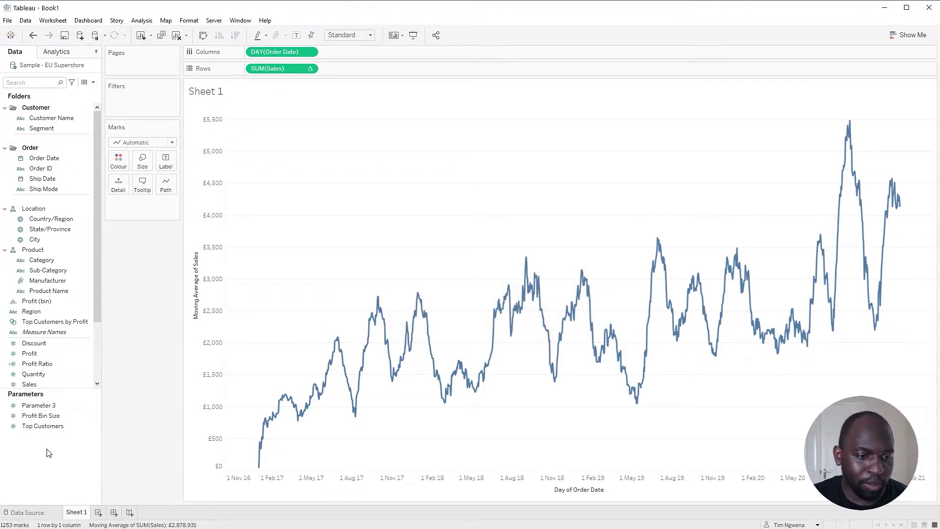
{"action": "right_click", "coordinate": [214, 347]}
{"action": "left_click", "coordinate": [255, 420]}
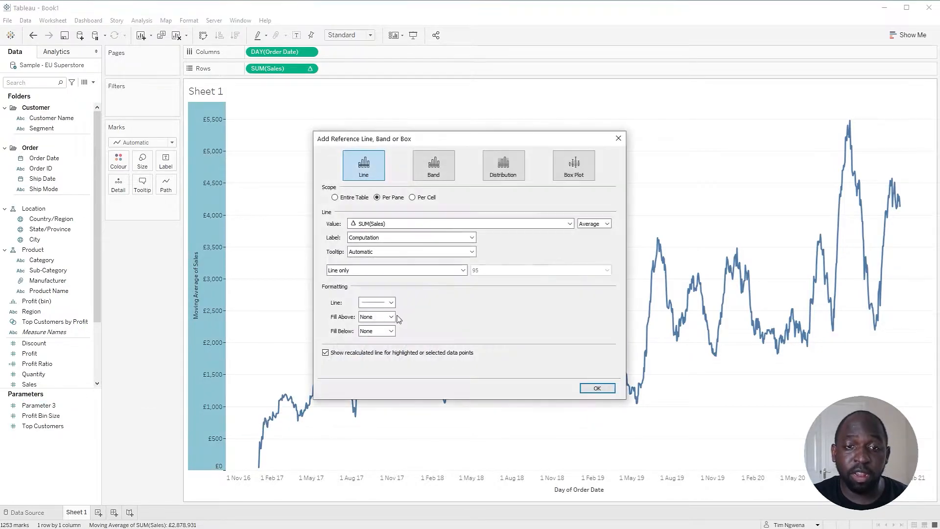
{"action": "left_click", "coordinate": [442, 223]}
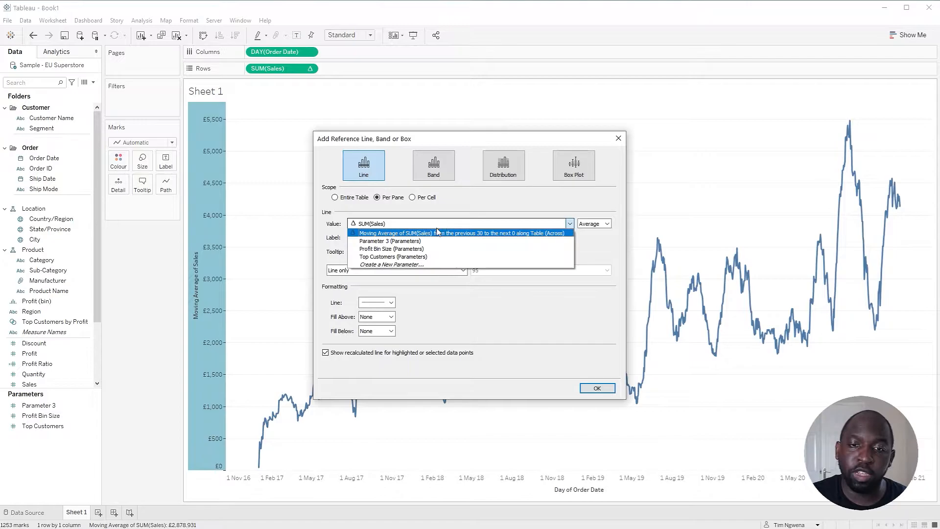
{"action": "left_click", "coordinate": [434, 249]}
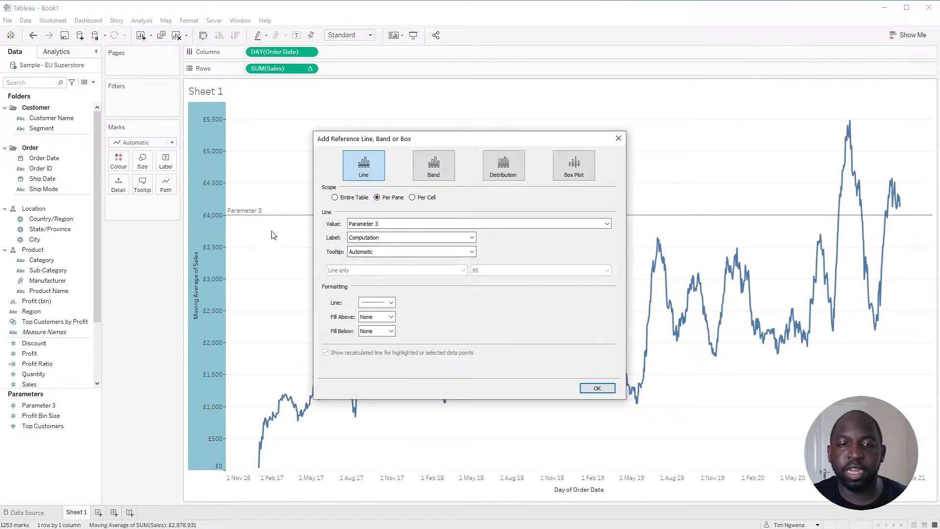
Format the reference line red, dotted and thickest width, and confirm it
{"action": "left_click", "coordinate": [377, 303]}
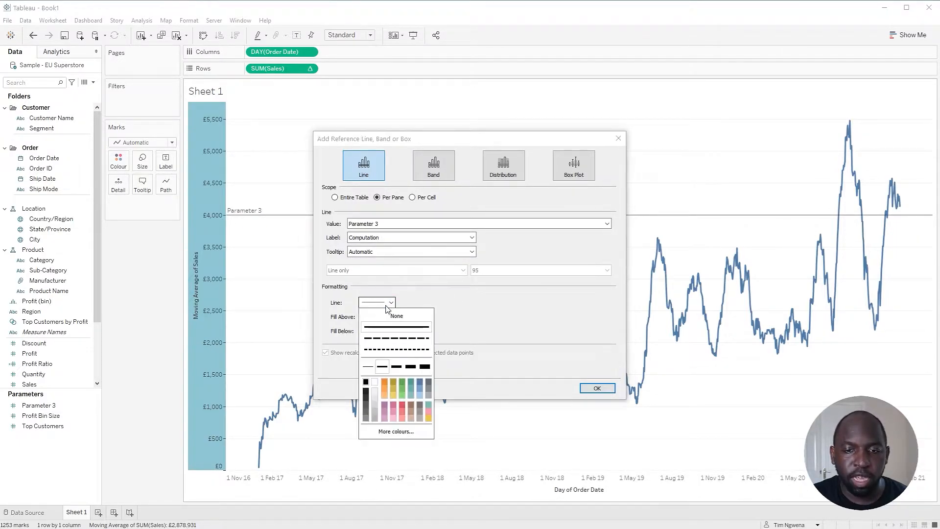
{"action": "left_click", "coordinate": [403, 407]}
{"action": "left_click", "coordinate": [396, 350]}
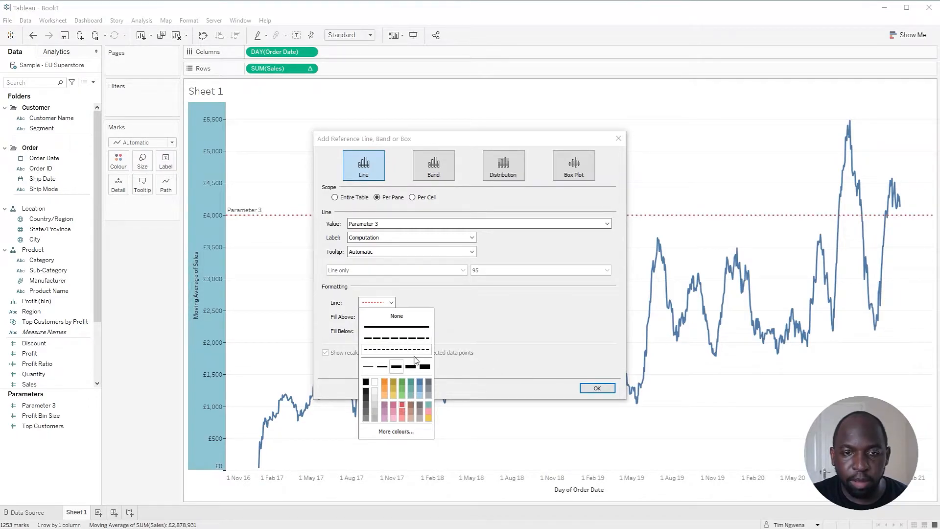
{"action": "left_click", "coordinate": [412, 368]}
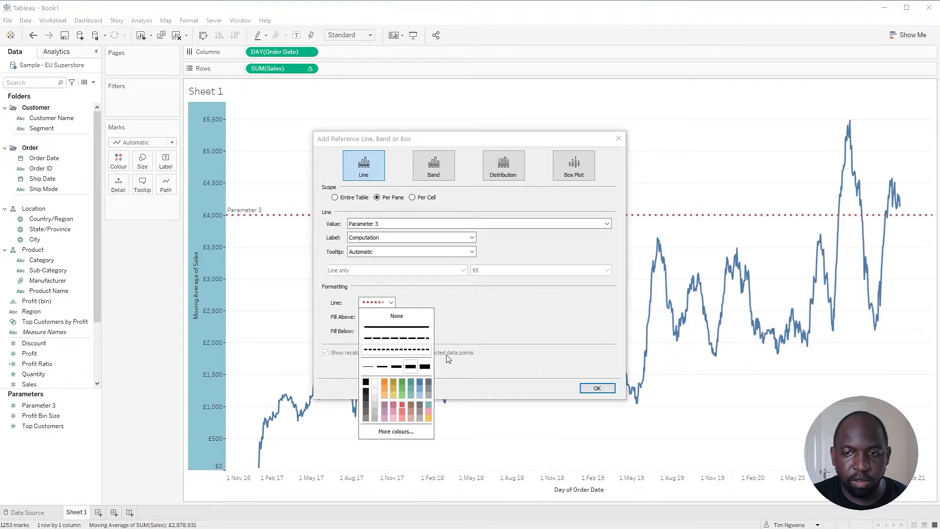
{"action": "left_click", "coordinate": [597, 389]}
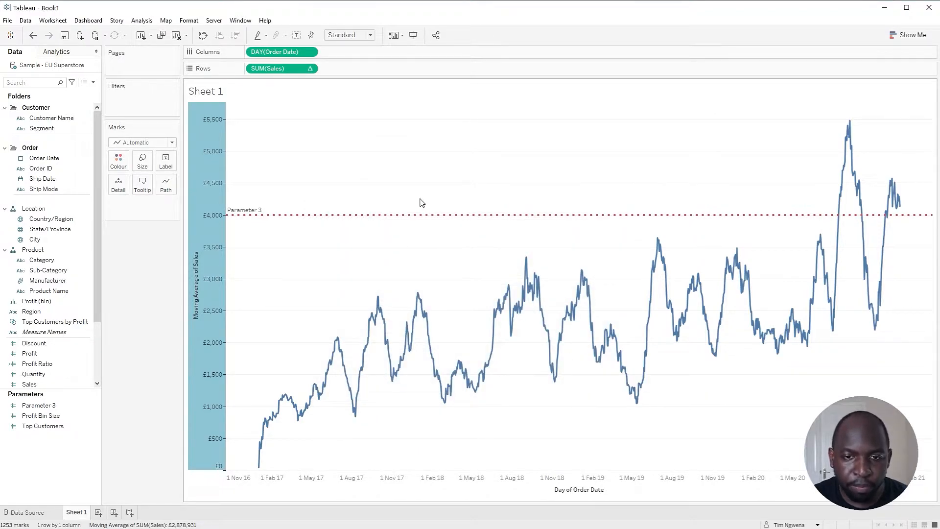
{"action": "mouse_move", "coordinate": [412, 216]}
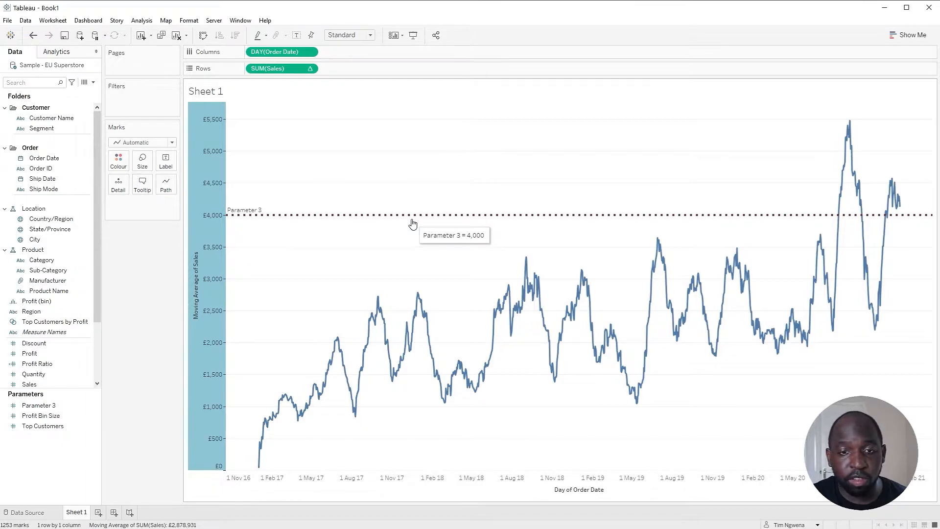
Clear the axis selection and bring up the Worksheet menu
{"action": "left_click", "coordinate": [374, 250]}
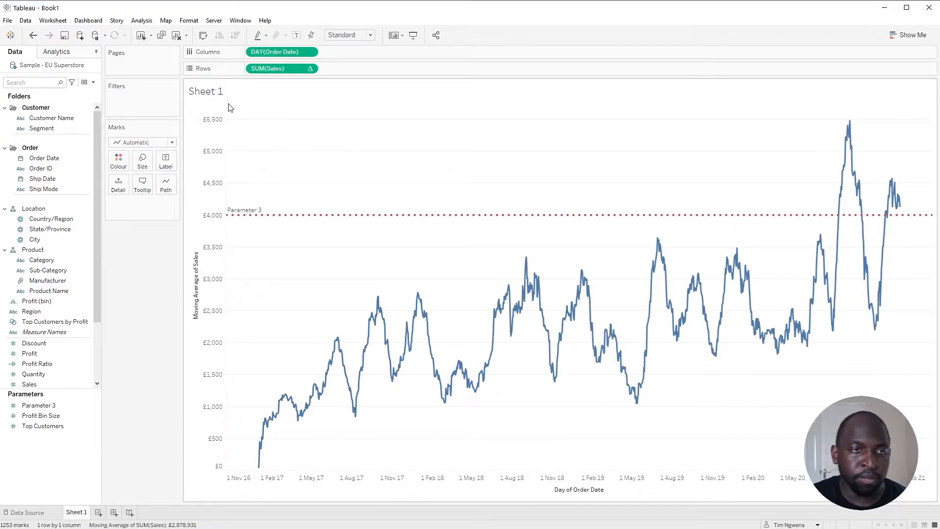
{"action": "left_click", "coordinate": [57, 22]}
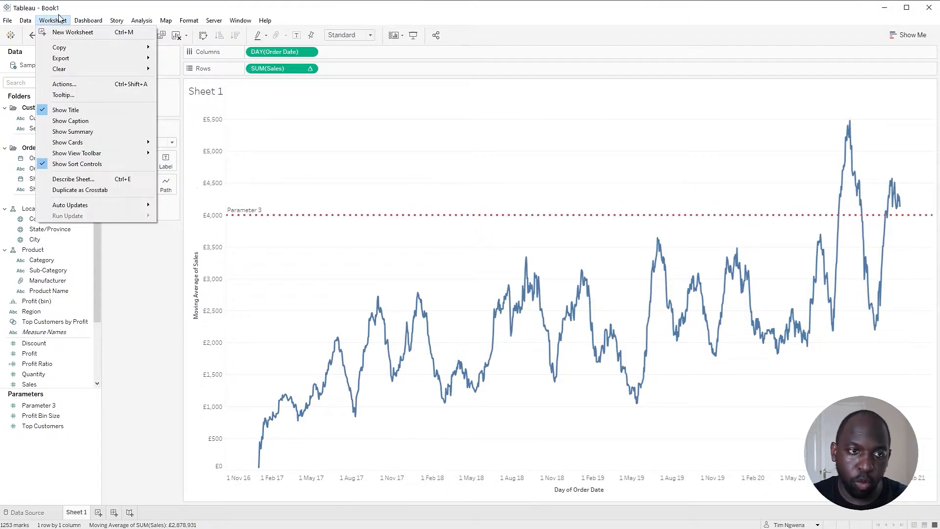
{"action": "mouse_move", "coordinate": [53, 20]}
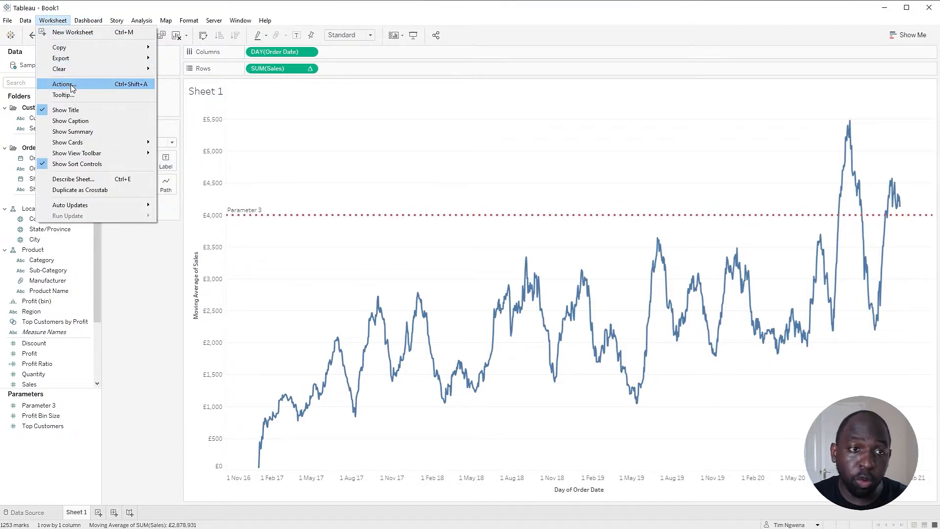
Add a new Change Parameter action from the sheet's Actions manager
{"action": "left_click", "coordinate": [63, 84]}
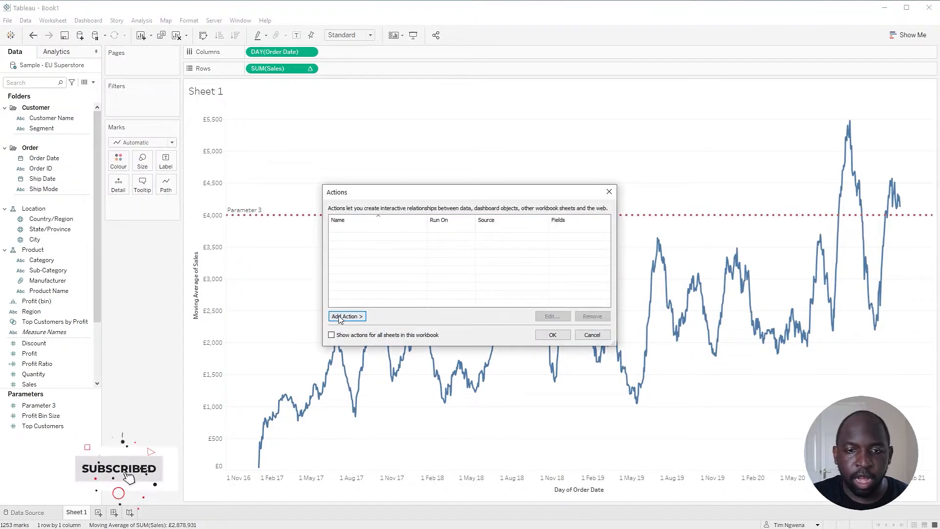
{"action": "left_click", "coordinate": [346, 316]}
{"action": "left_click", "coordinate": [423, 363]}
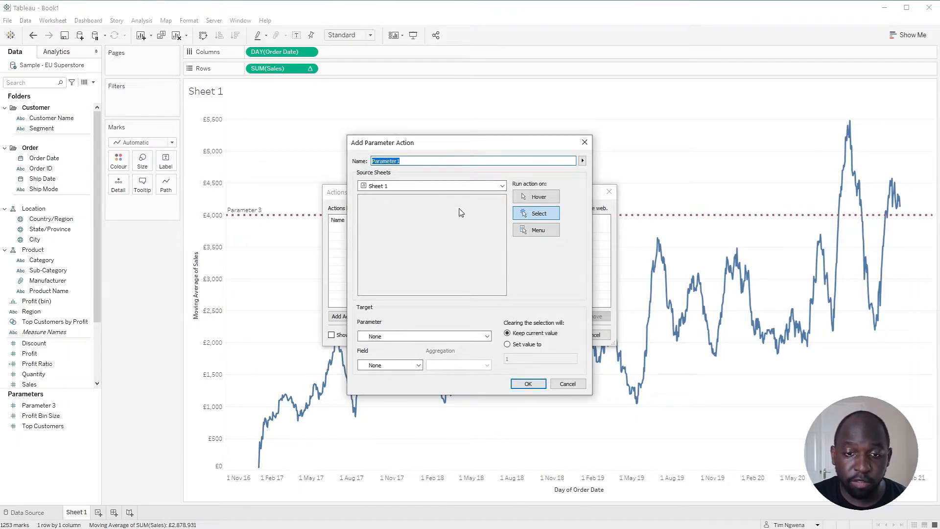
Target Parameter 3 and bring up the source field list for the action
{"action": "left_click", "coordinate": [397, 338]}
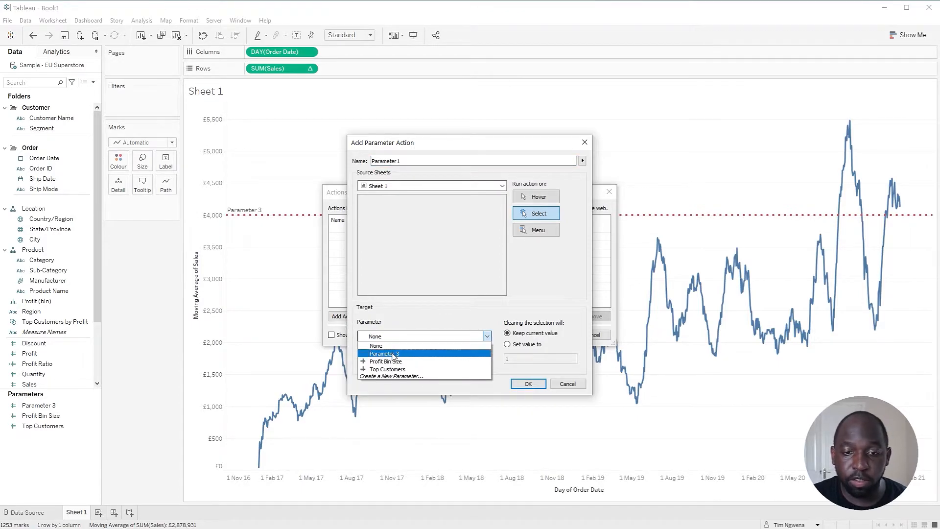
{"action": "left_click", "coordinate": [394, 354]}
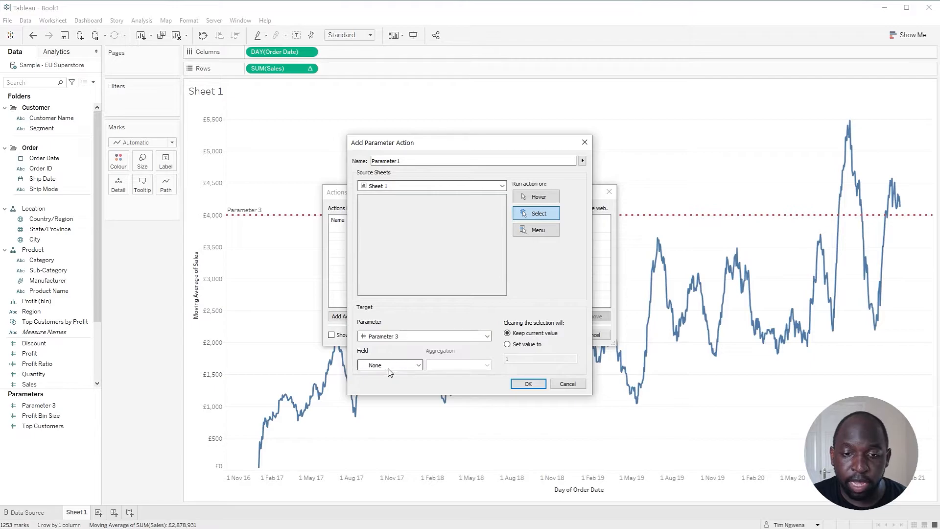
{"action": "left_click", "coordinate": [415, 366]}
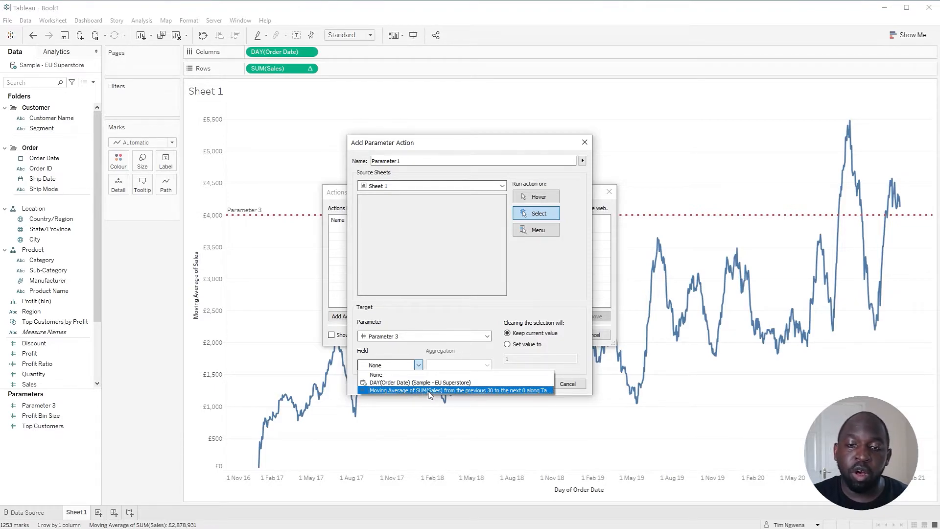
Use Moving Average of SUM(Sales) as source, reset to 3500 when cleared, and confirm the action
{"action": "left_click", "coordinate": [431, 392]}
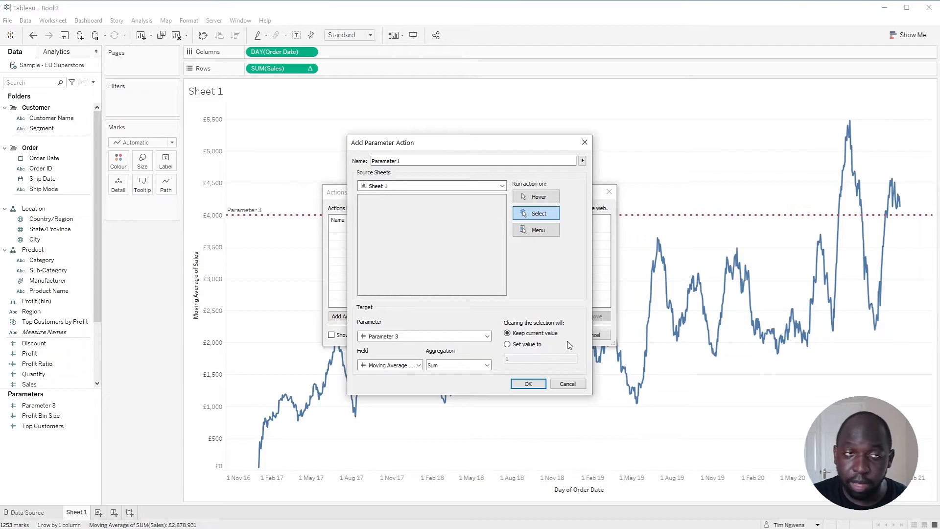
{"action": "left_click", "coordinate": [508, 345]}
{"action": "type", "text": "3500"}
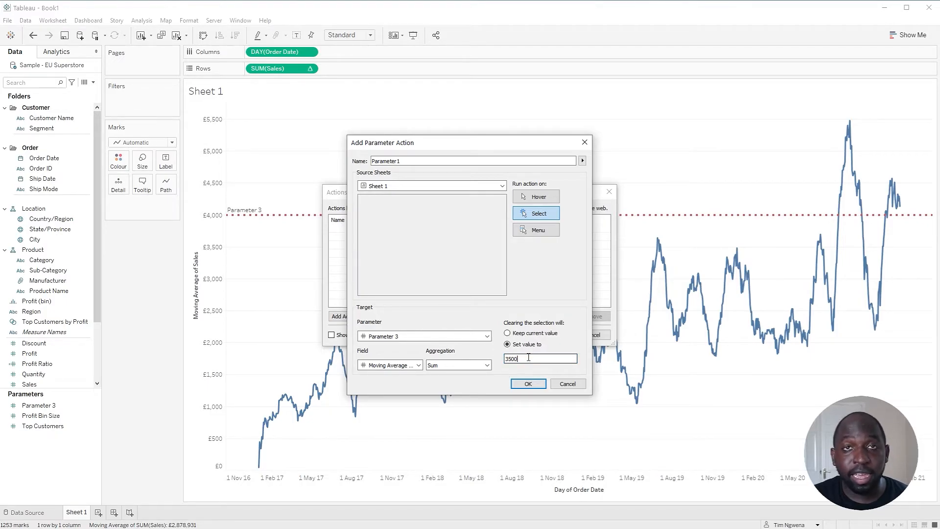
{"action": "left_click", "coordinate": [528, 384]}
{"action": "left_click", "coordinate": [553, 335]}
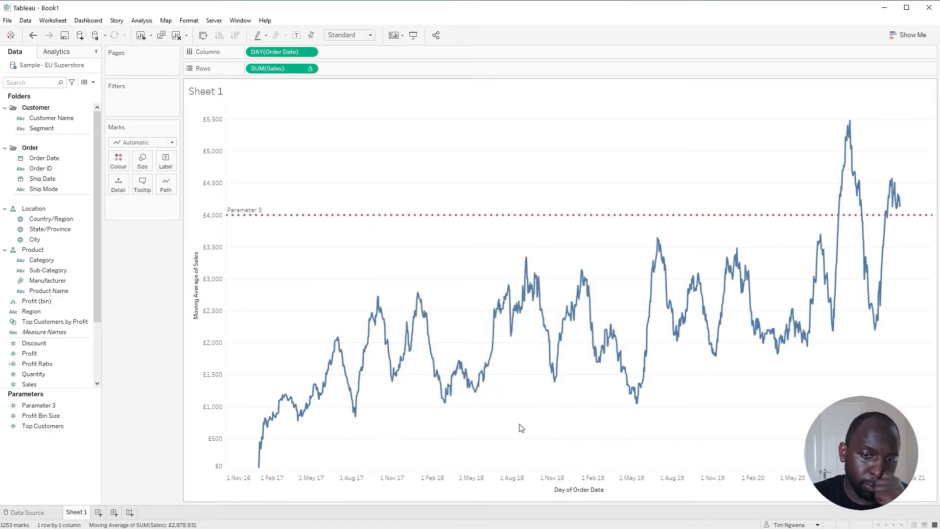
Select the October 2018 point at £2,650 to move the line, then clear to reset it
{"action": "left_click", "coordinate": [541, 303]}
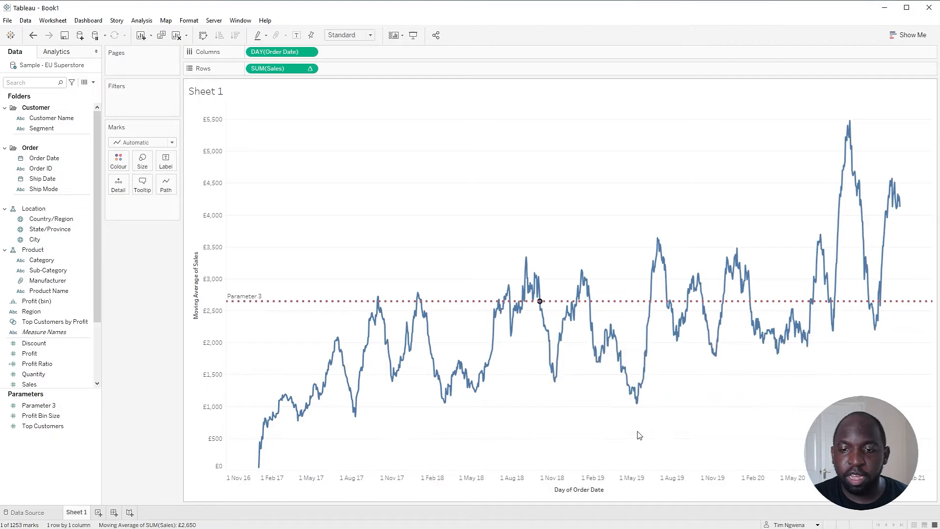
{"action": "left_click", "coordinate": [573, 410]}
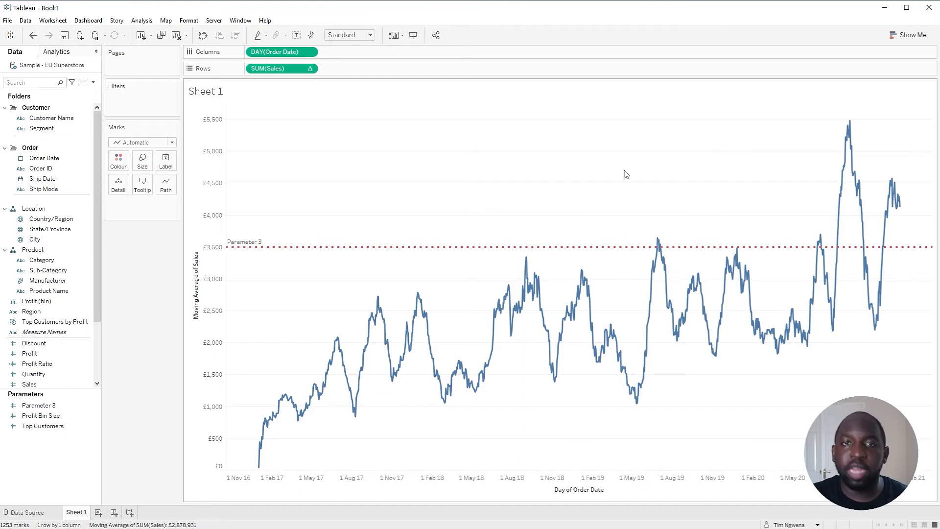
Move the Parameter 3 line to points near £3,255, £1,517 and £2,539, then clear to restore £3,500
{"action": "left_click", "coordinate": [526, 262]}
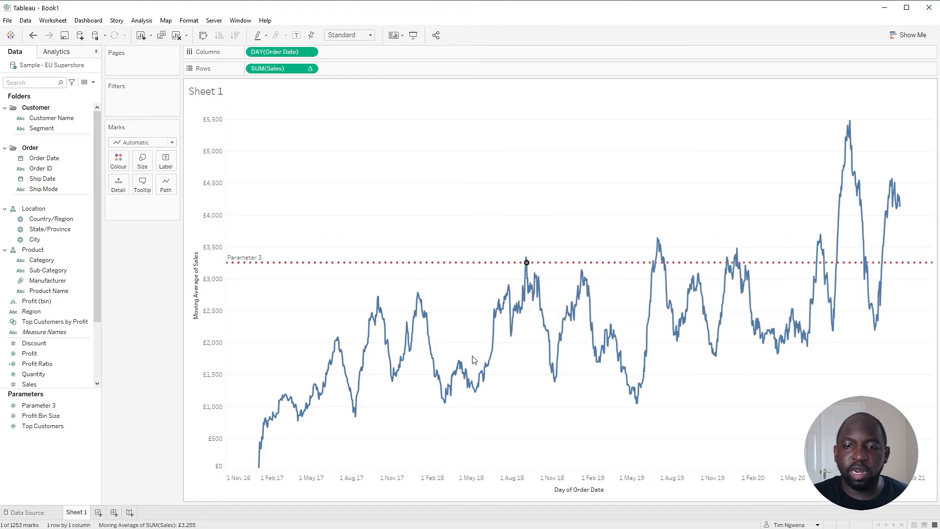
{"action": "left_click", "coordinate": [462, 372]}
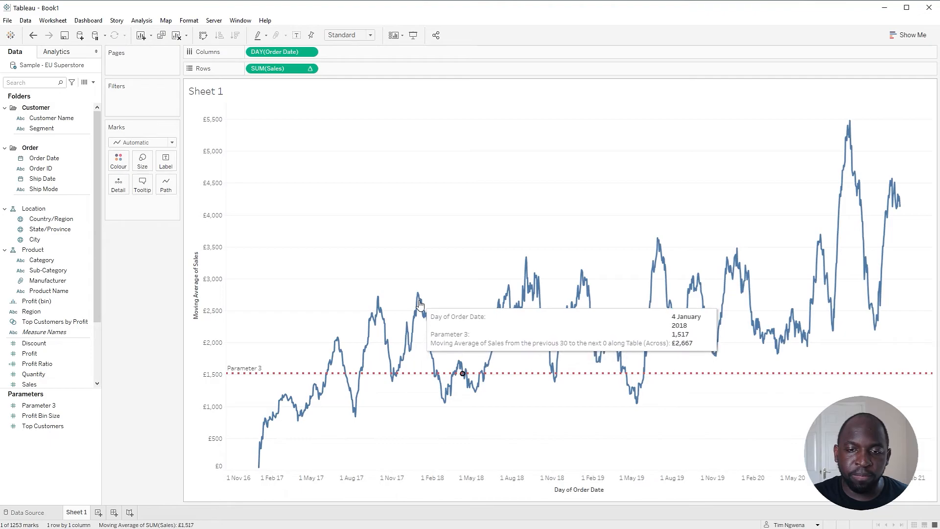
{"action": "left_click", "coordinate": [378, 308]}
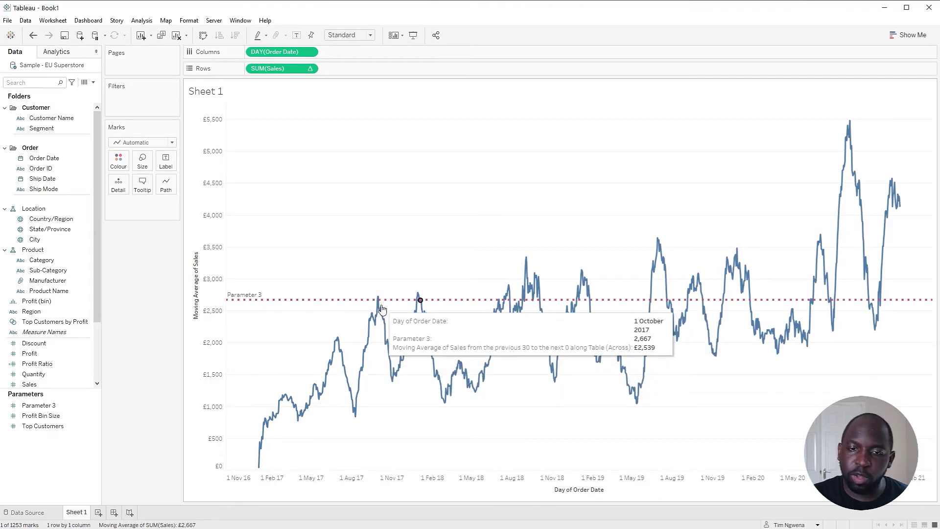
{"action": "left_click", "coordinate": [544, 191]}
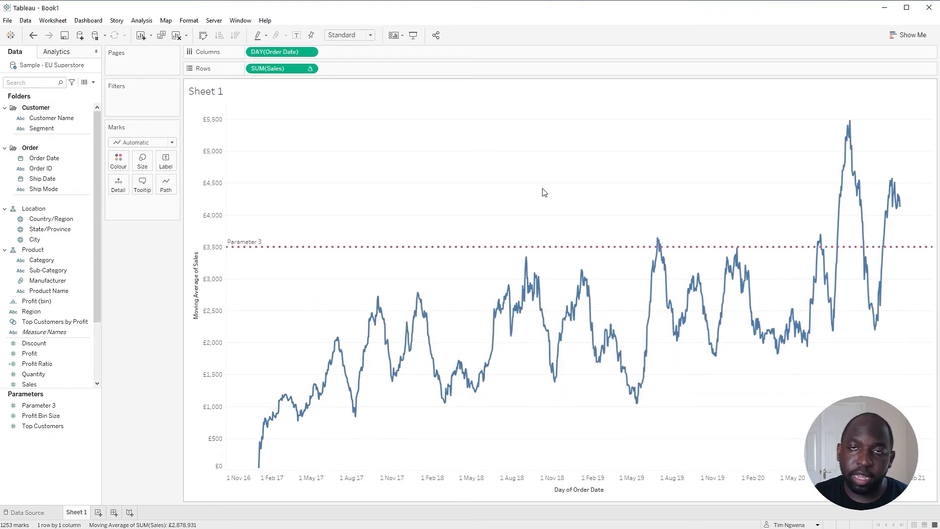